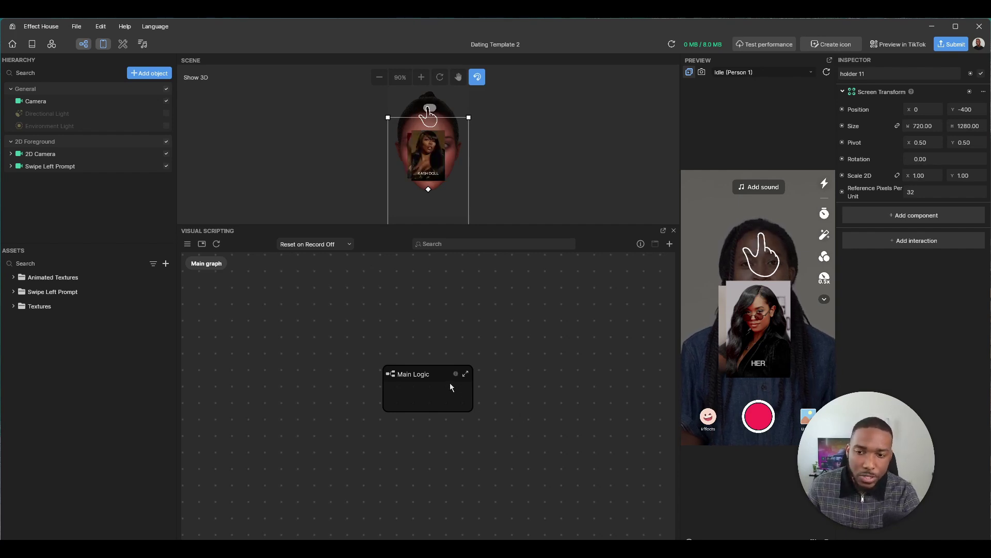
# Look inside the Main Logic subgraph and return to the main graph.
pyautogui.moveTo(438, 377)
pyautogui.mouseDown()
pyautogui.moveTo(417, 388)
pyautogui.moveTo(438, 383)
pyautogui.mouseUp()
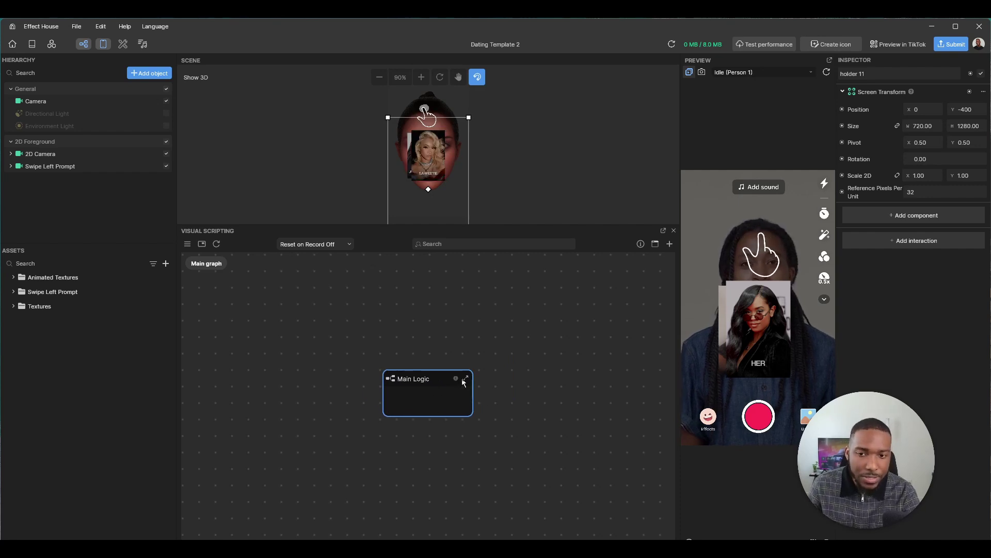
pyautogui.click(464, 379)
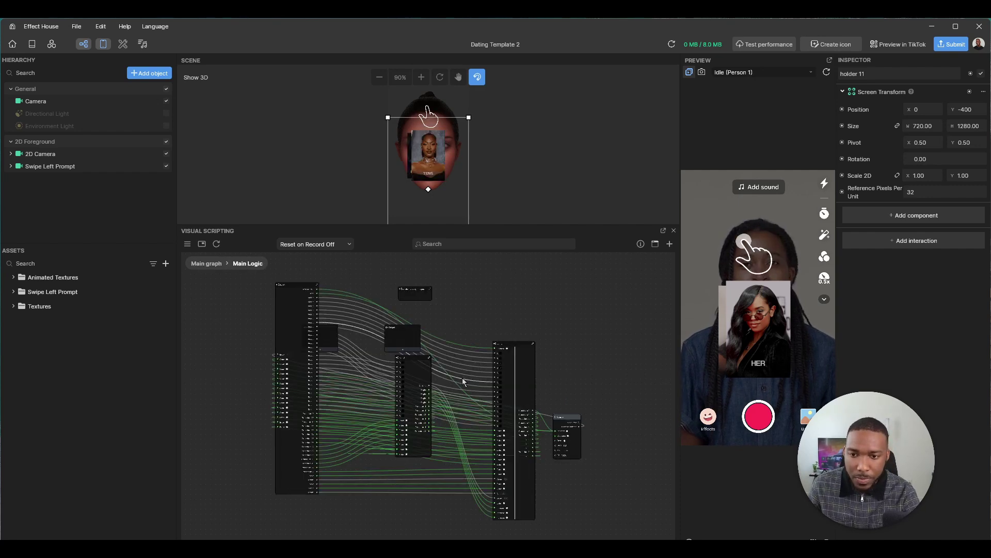
pyautogui.click(209, 264)
pyautogui.click(335, 303)
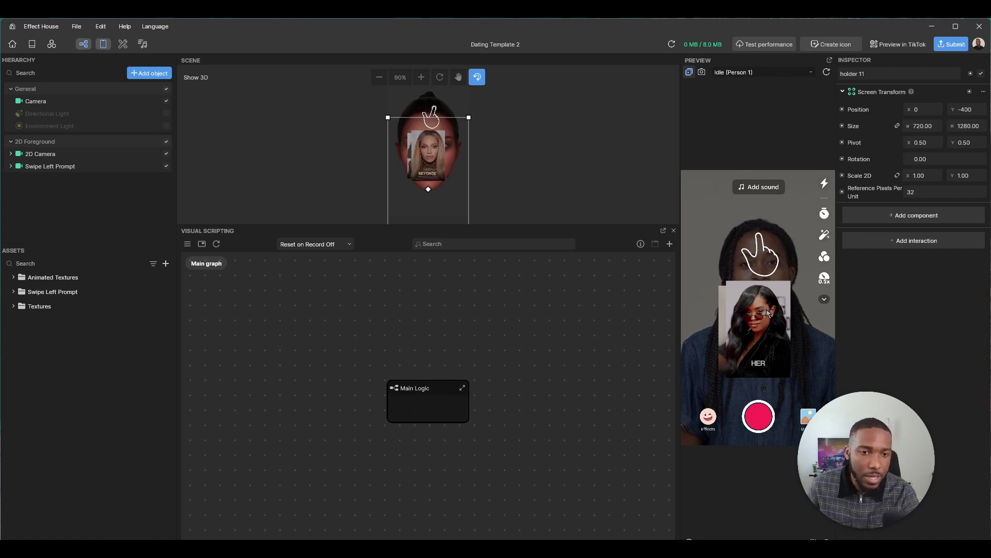
# Test the effect in the preview by swiping the celebrity cards left and right through to the end card.
pyautogui.moveTo(744, 309); pyautogui.dragTo(676, 314)
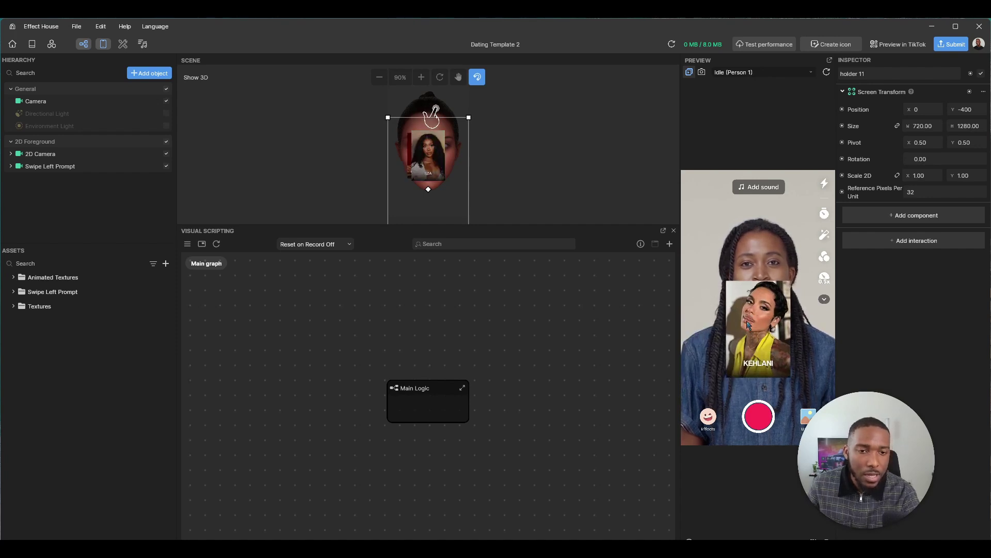
pyautogui.moveTo(749, 323); pyautogui.dragTo(708, 341)
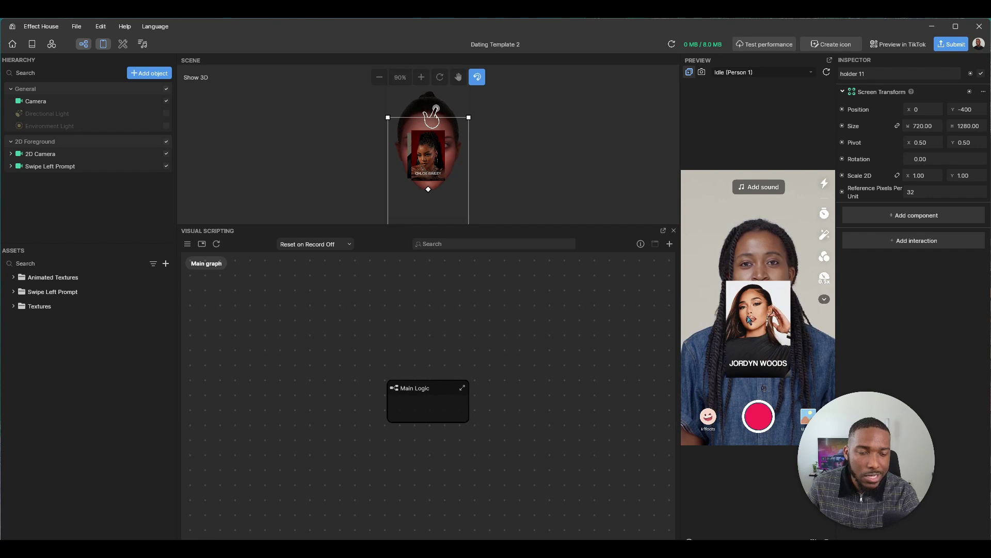
pyautogui.moveTo(755, 315); pyautogui.dragTo(704, 323)
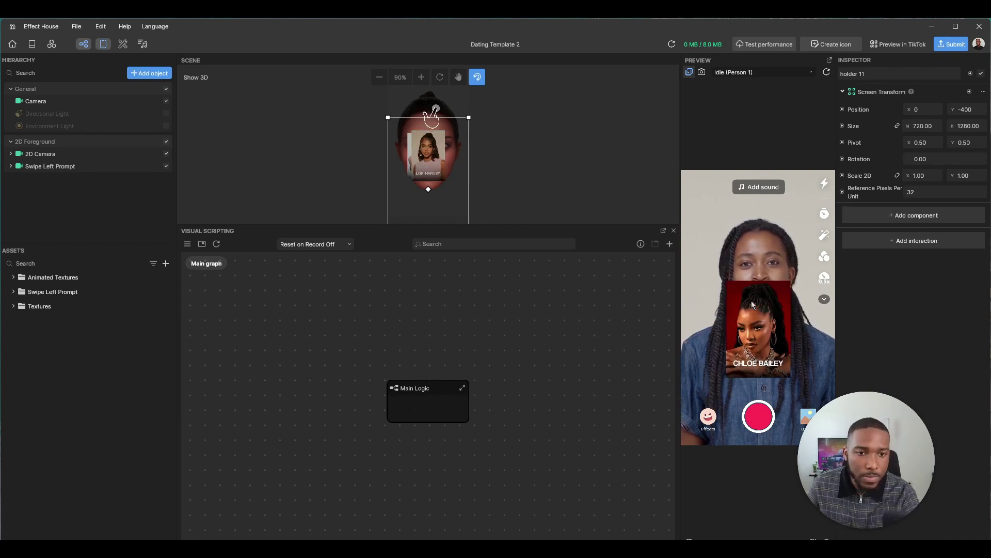
pyautogui.moveTo(751, 300); pyautogui.dragTo(708, 315)
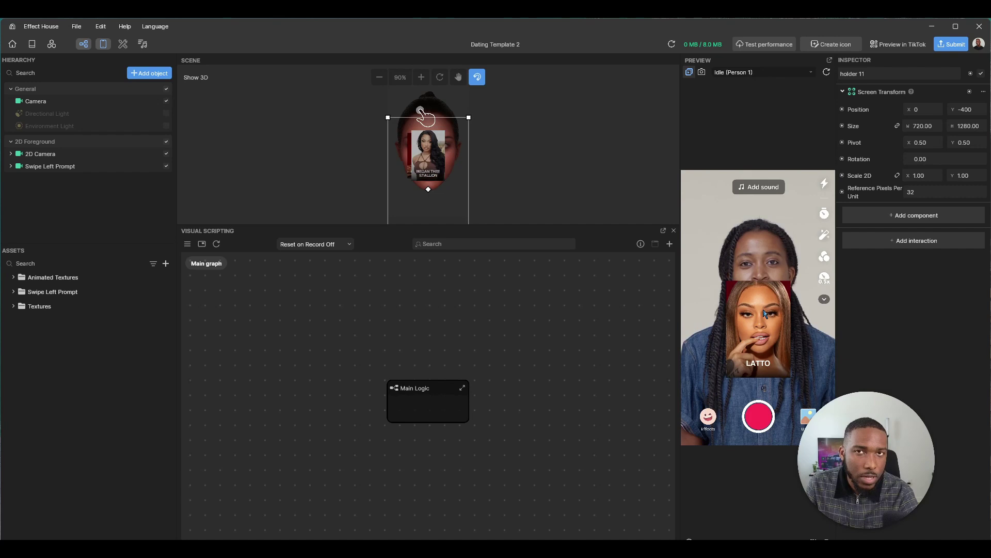
pyautogui.moveTo(764, 309); pyautogui.dragTo(795, 305)
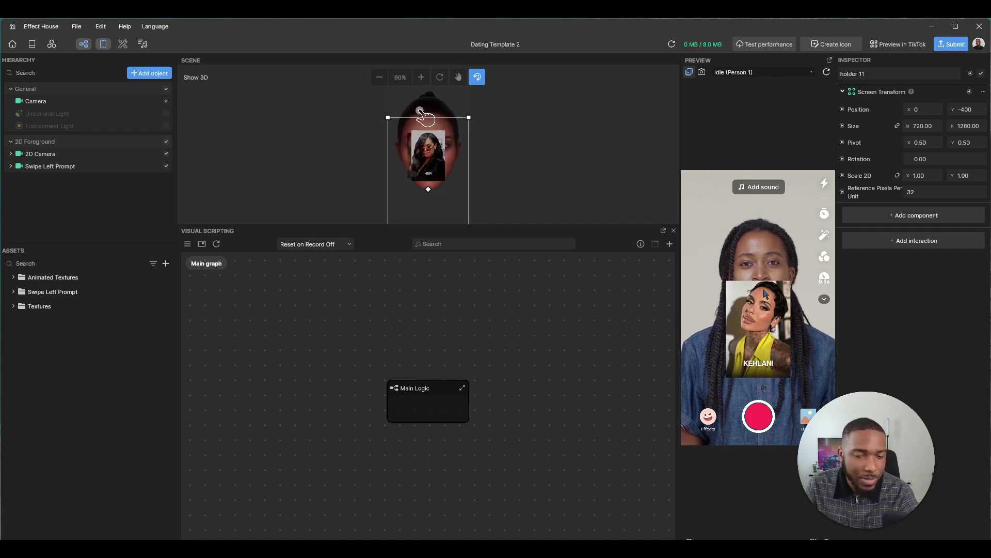
pyautogui.moveTo(729, 311); pyautogui.dragTo(708, 355)
pyautogui.moveTo(753, 323); pyautogui.dragTo(700, 356)
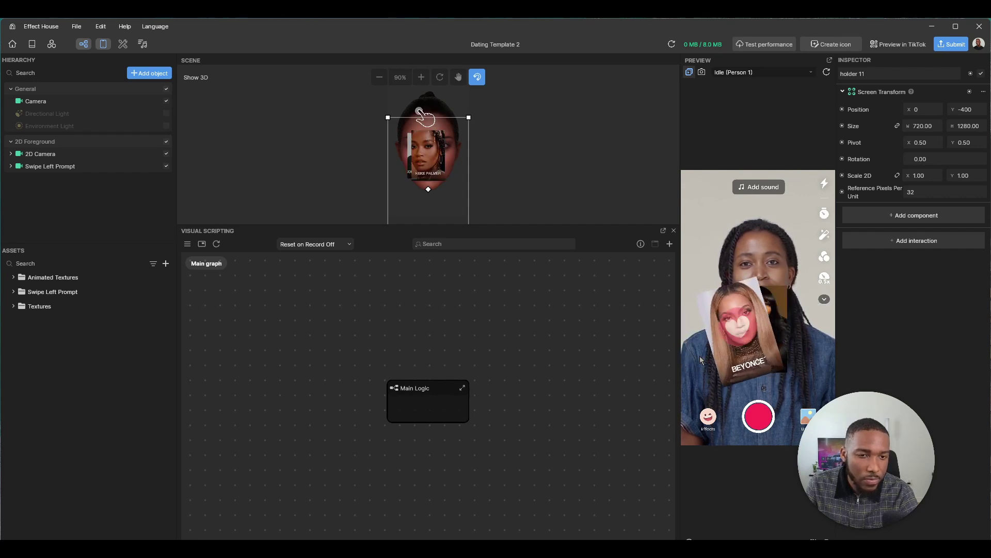
pyautogui.moveTo(763, 310); pyautogui.dragTo(702, 355)
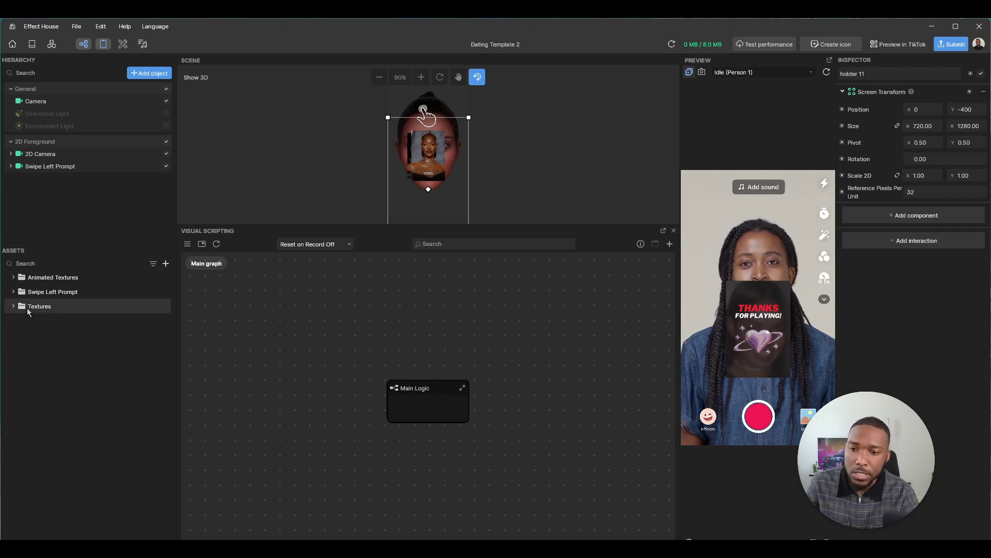
# Import the images 0.png through 27.png from the basketball-headshots folder as a texture sequence.
pyautogui.click(166, 263)
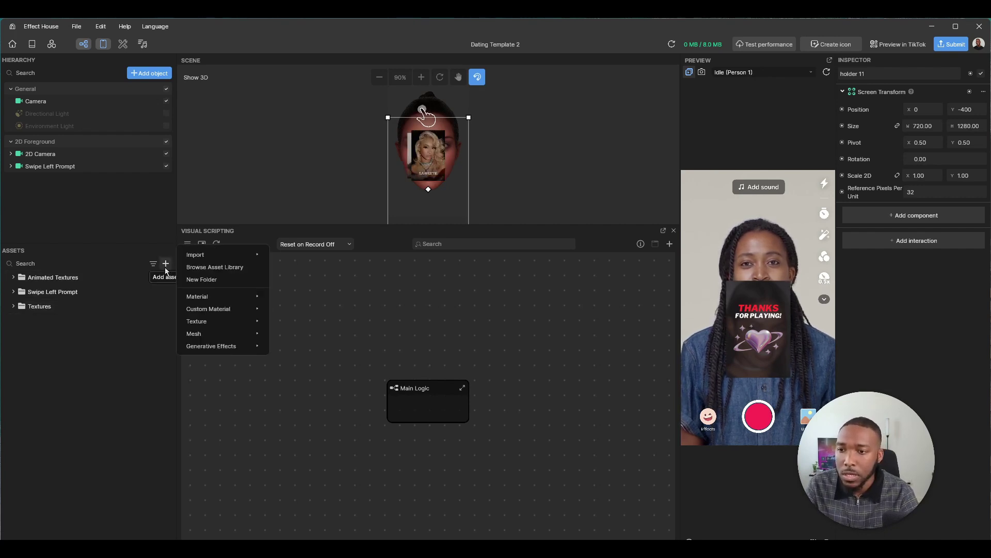
pyautogui.moveTo(227, 255)
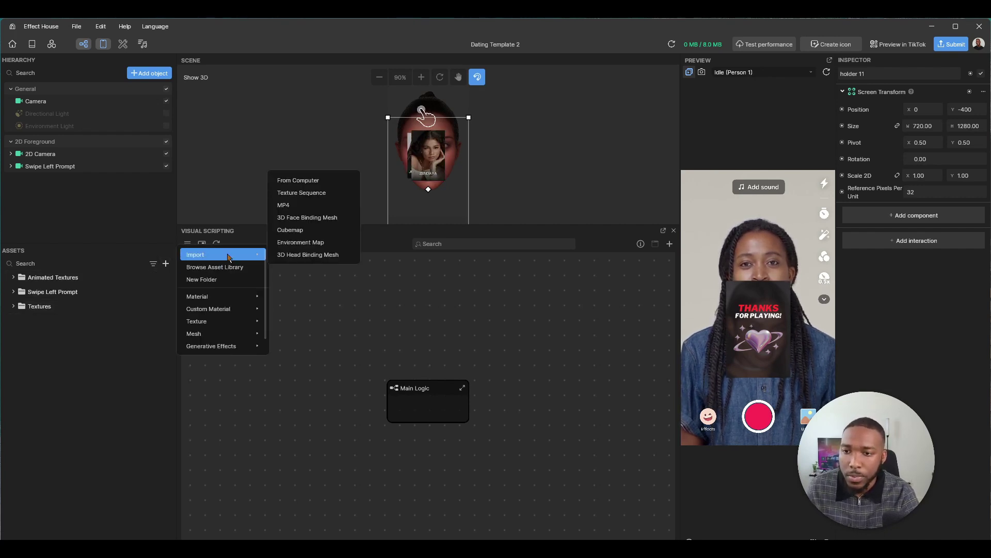
pyautogui.click(325, 193)
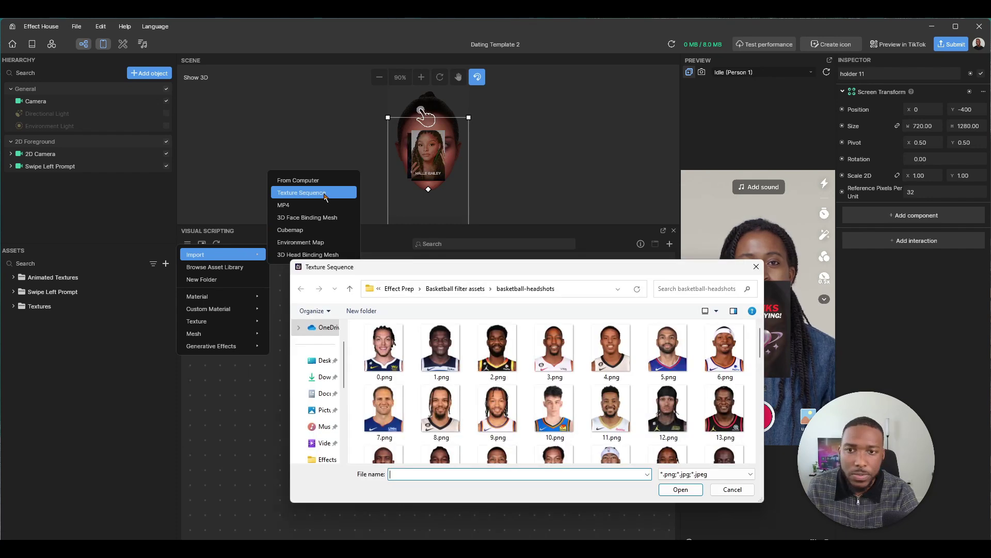
pyautogui.click(404, 351)
pyautogui.scroll(-2, 498, 357)
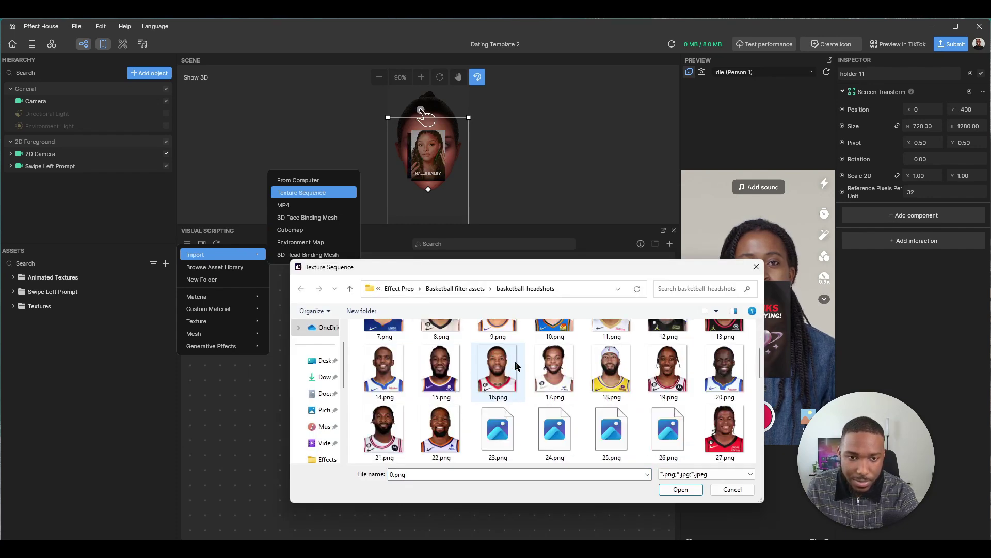
pyautogui.keyDown('shift'); pyautogui.click(710, 424); pyautogui.keyUp('shift')
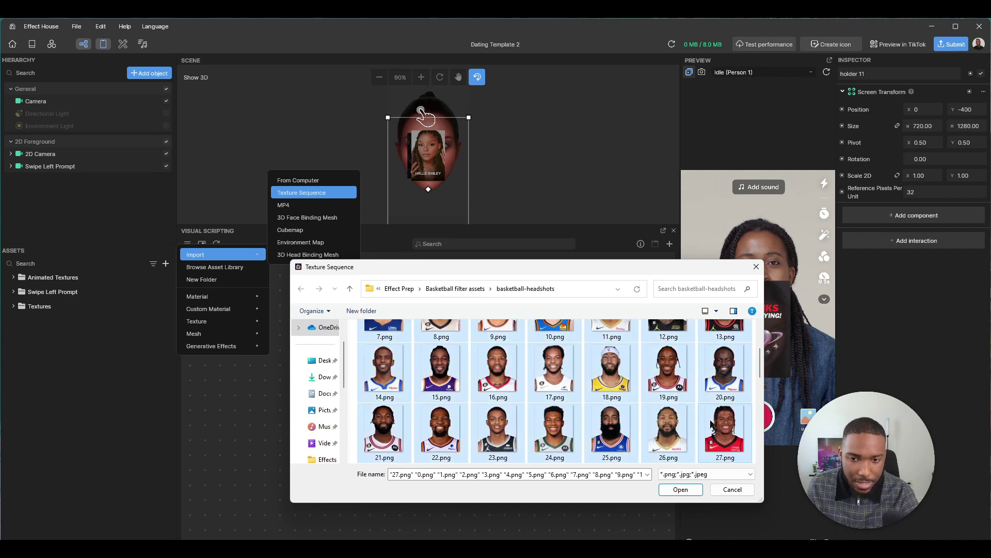
pyautogui.click(685, 491)
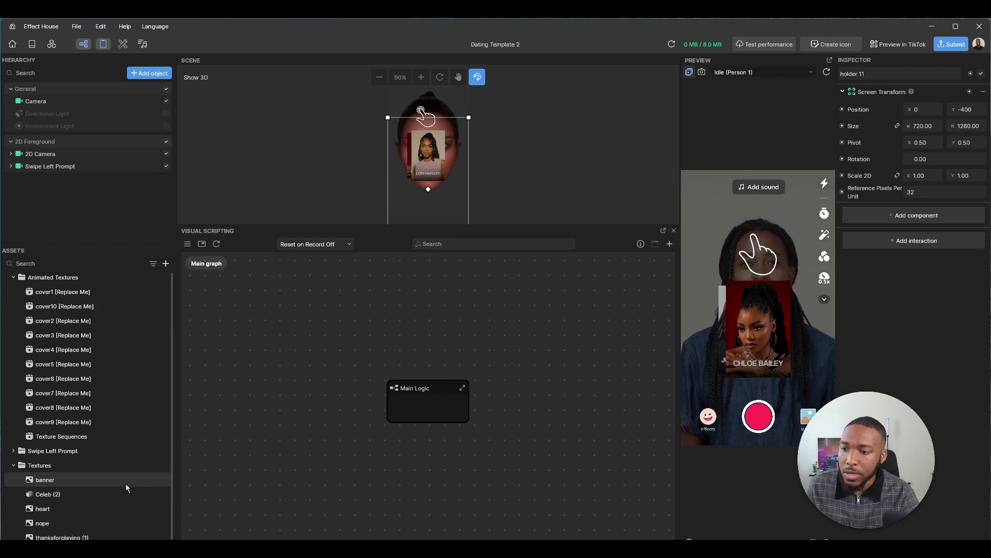
# Rename the imported texture sequence as "basketball players".
pyautogui.scroll(-1, 125, 483)
pyautogui.click(106, 538)
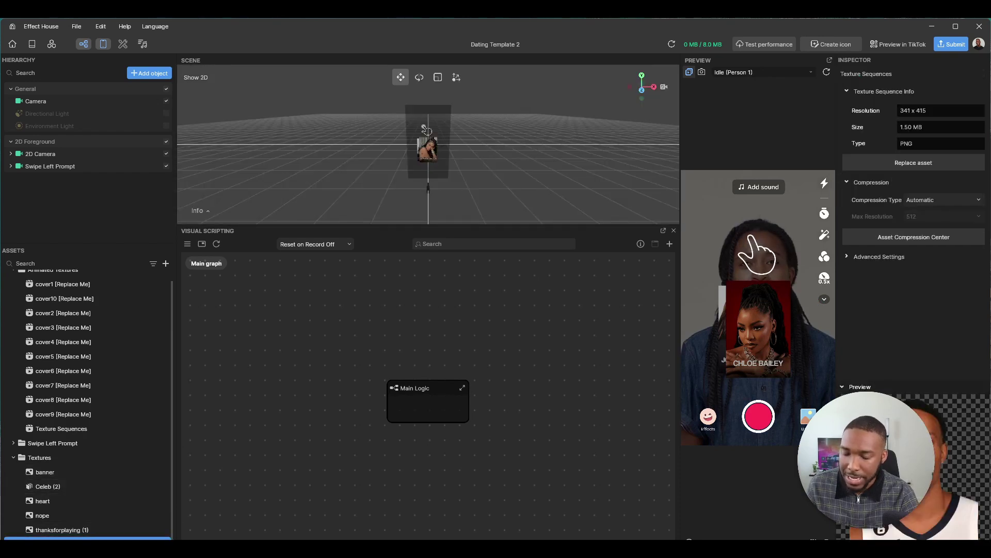
pyautogui.rightClick(105, 538)
pyautogui.click(140, 517)
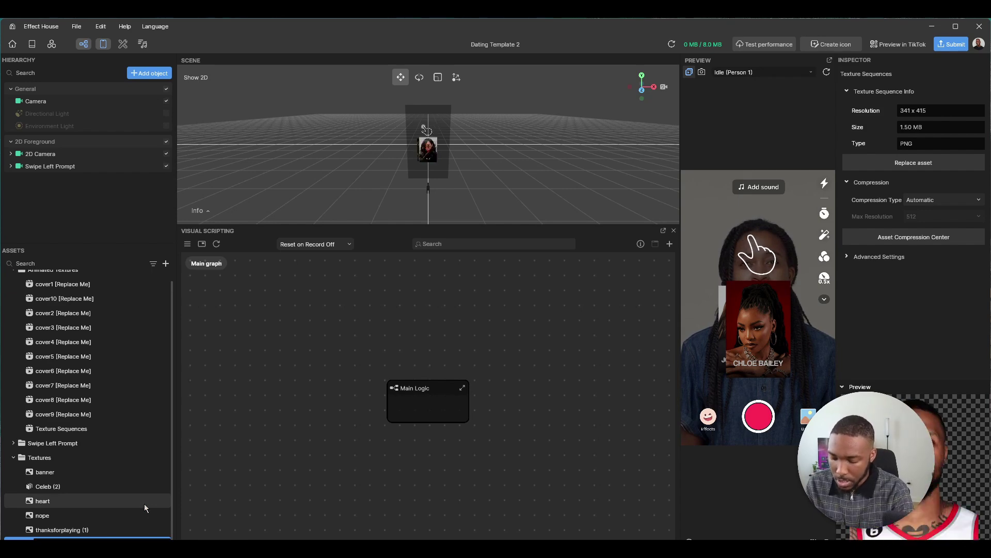
pyautogui.write('basketball players')
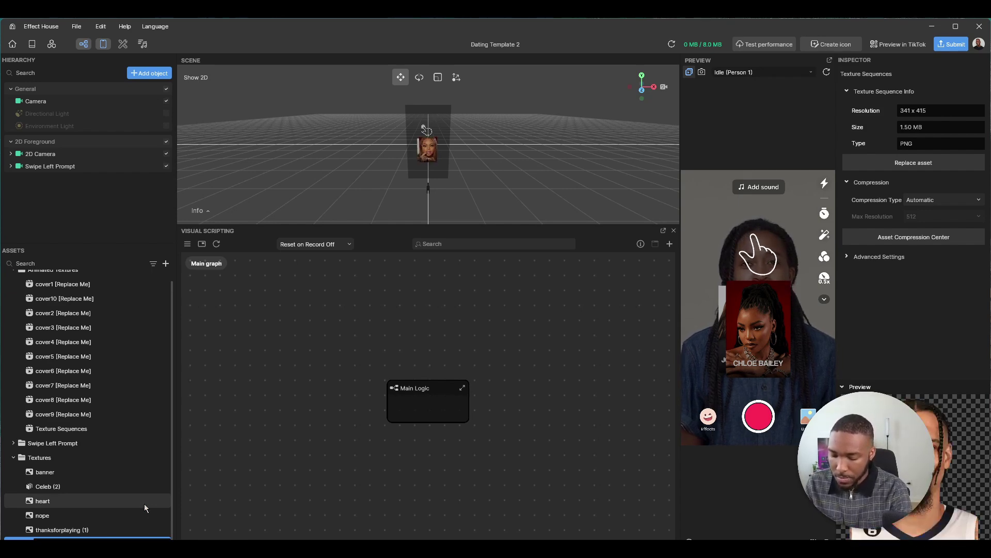
pyautogui.press('Return')
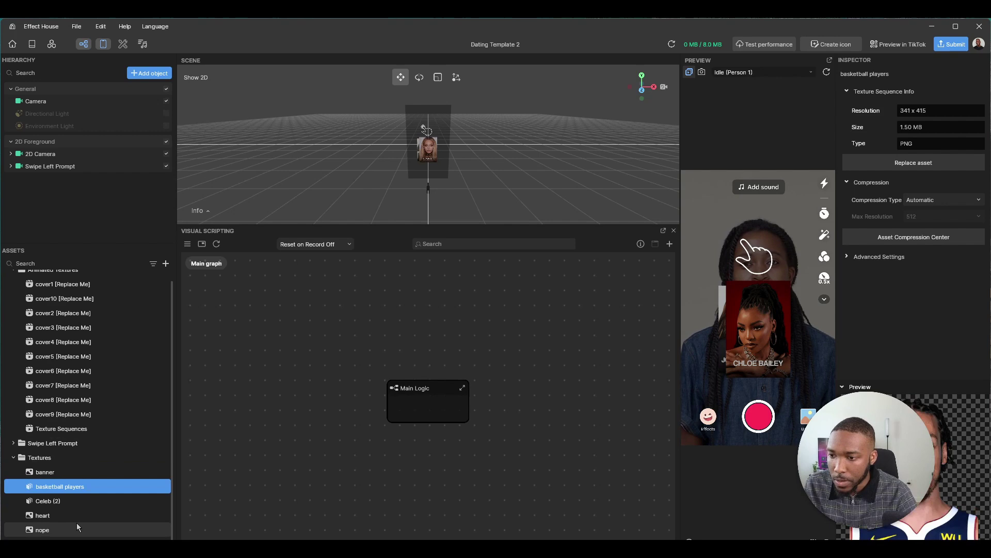
# Assign the basketball players sequence as the texture of the cover1 and cover10 animated textures.
pyautogui.scroll(1, 55, 395)
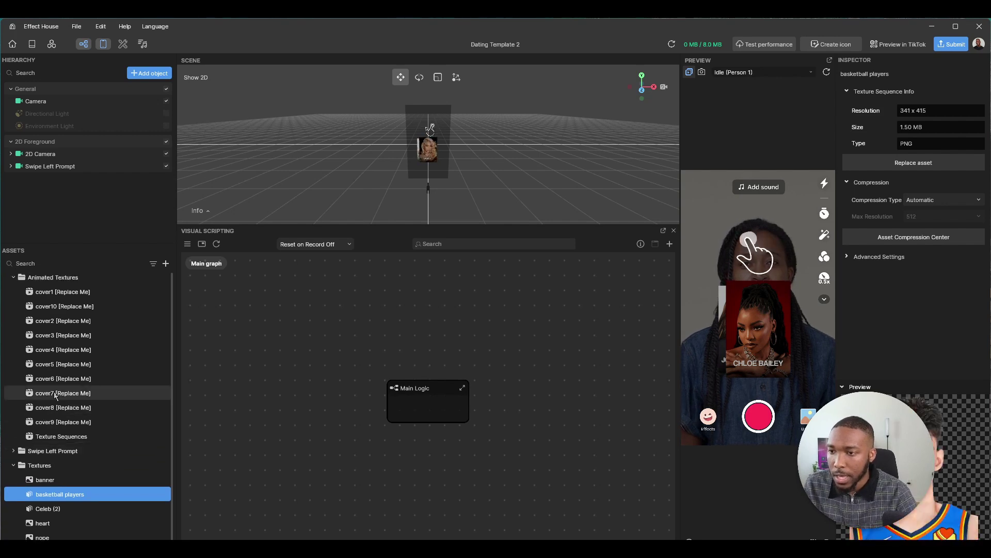
pyautogui.click(103, 292)
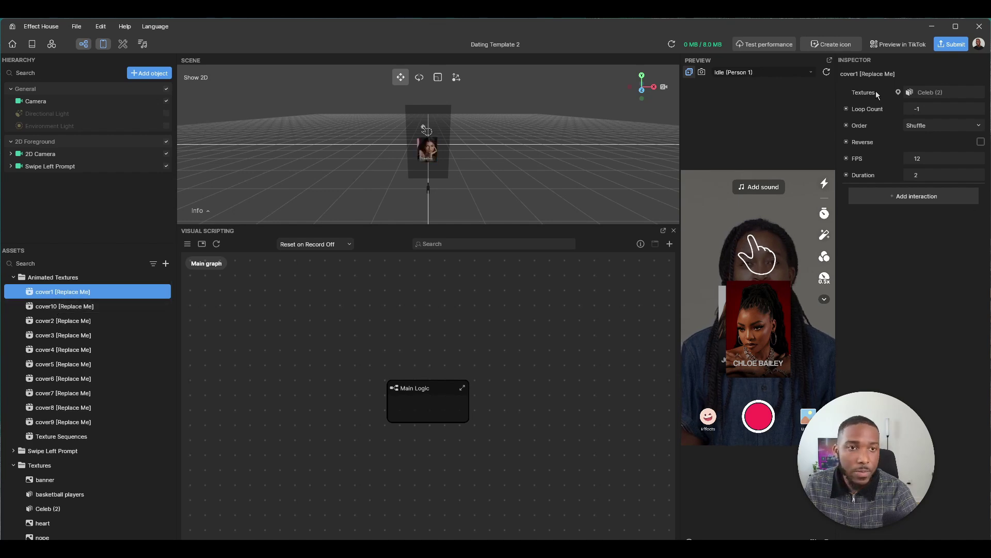
pyautogui.click(920, 93)
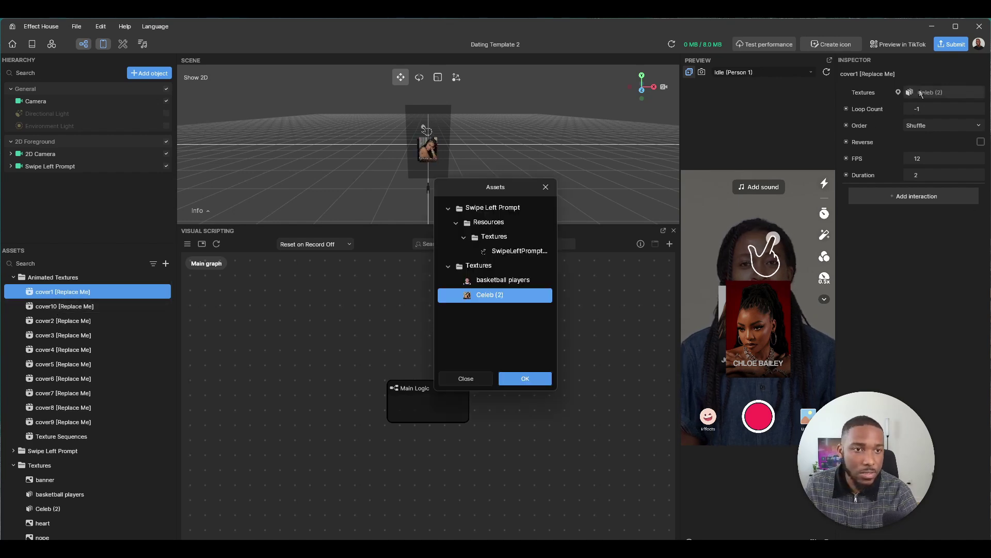
pyautogui.click(514, 282)
pyautogui.click(533, 382)
pyautogui.click(85, 306)
pyautogui.click(948, 95)
pyautogui.click(504, 280)
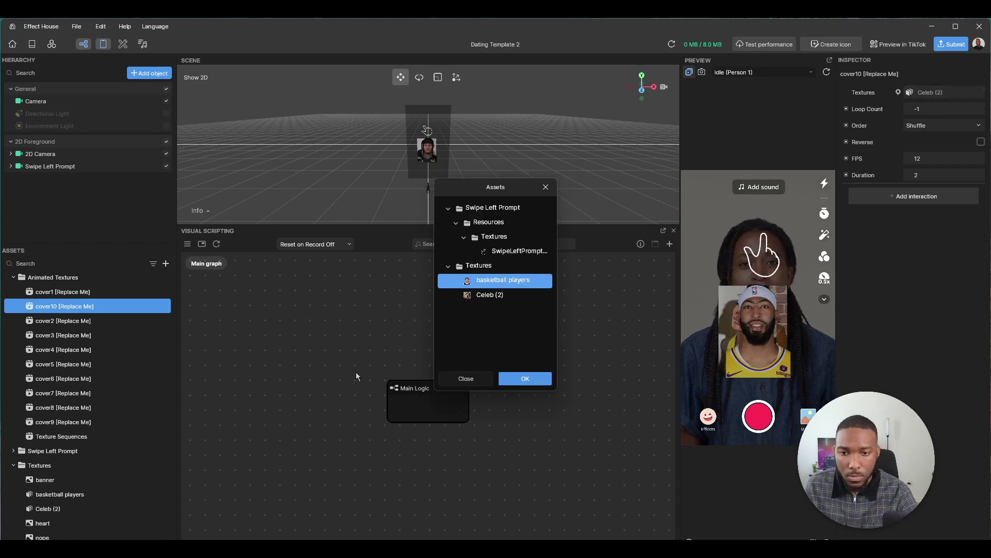
pyautogui.click(525, 379)
# Replace the textures of cover2 and cover3 with the basketball players sequence.
pyautogui.click(63, 320)
pyautogui.click(920, 93)
pyautogui.click(503, 280)
pyautogui.click(525, 379)
pyautogui.click(63, 335)
pyautogui.click(920, 94)
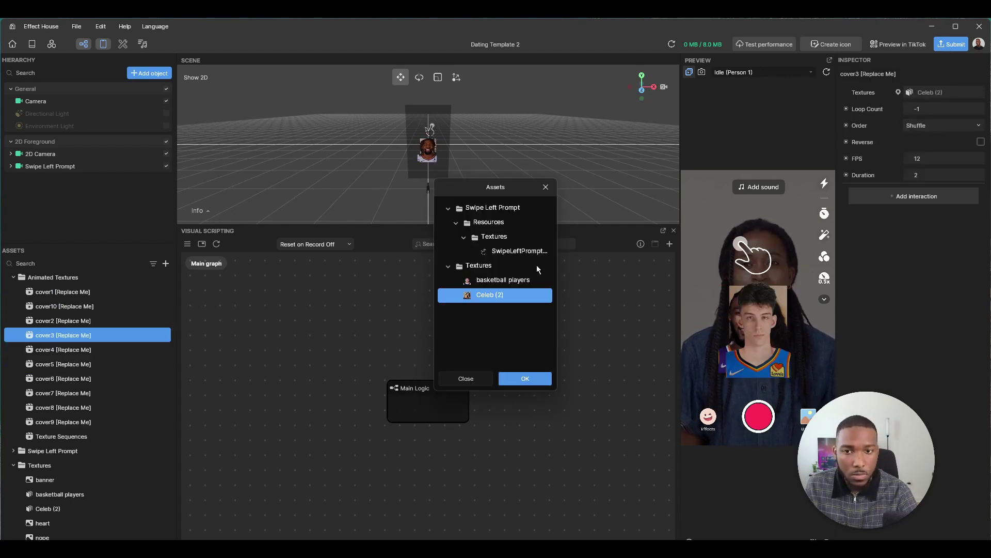
pyautogui.click(515, 280)
pyautogui.click(525, 378)
# Replace the textures of cover4 and cover5 with the basketball players sequence.
pyautogui.click(85, 350)
pyautogui.click(930, 93)
pyautogui.click(516, 280)
pyautogui.click(525, 379)
pyautogui.click(82, 364)
pyautogui.click(929, 93)
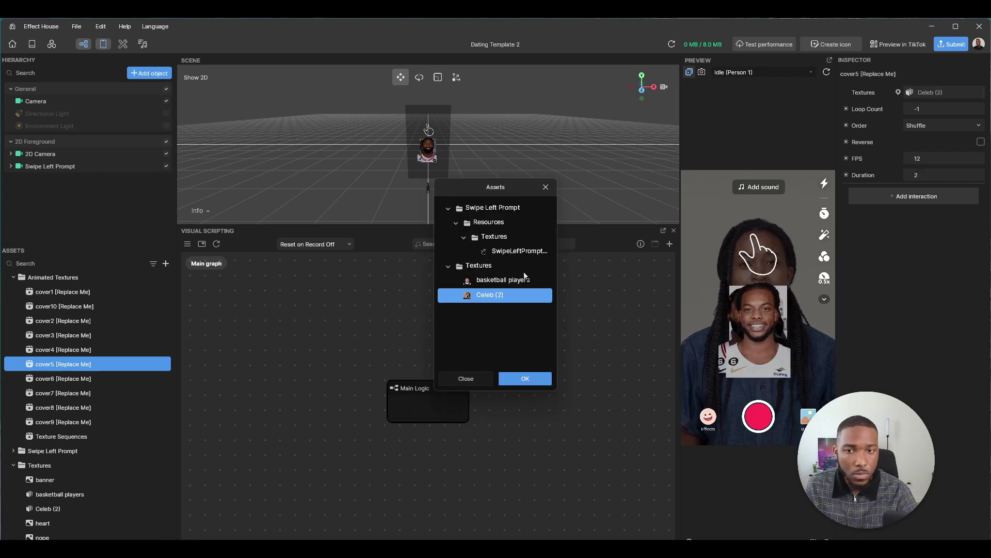
pyautogui.doubleClick(516, 295)
# Replace the textures of cover6 and cover7 with the basketball players sequence.
pyautogui.click(63, 379)
pyautogui.click(921, 93)
pyautogui.click(516, 378)
pyautogui.click(63, 393)
pyautogui.click(920, 93)
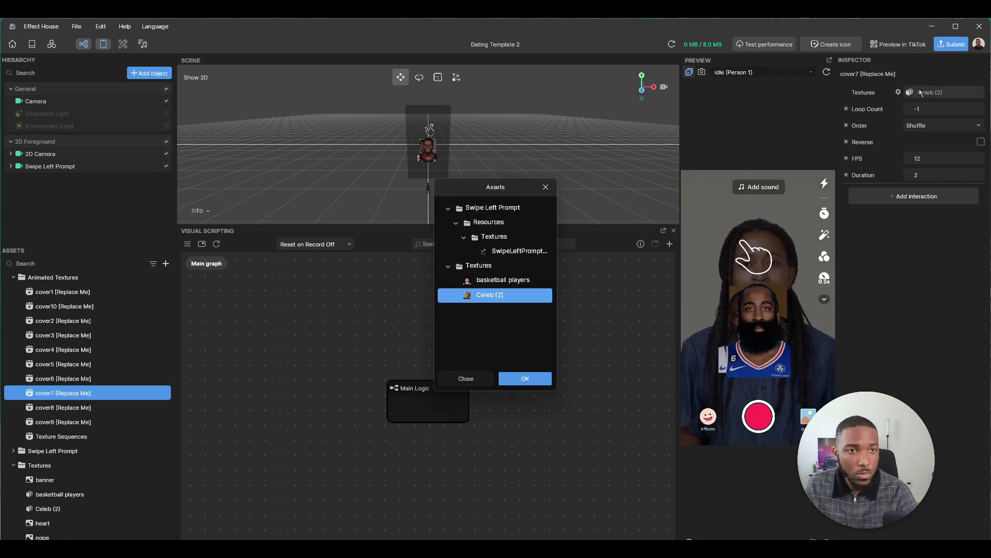
pyautogui.click(504, 280)
pyautogui.click(525, 378)
# Replace the textures of cover8 and cover9 with the basketball players sequence.
pyautogui.click(77, 407)
pyautogui.click(920, 94)
pyautogui.click(503, 280)
pyautogui.click(525, 379)
pyautogui.click(88, 422)
pyautogui.click(920, 94)
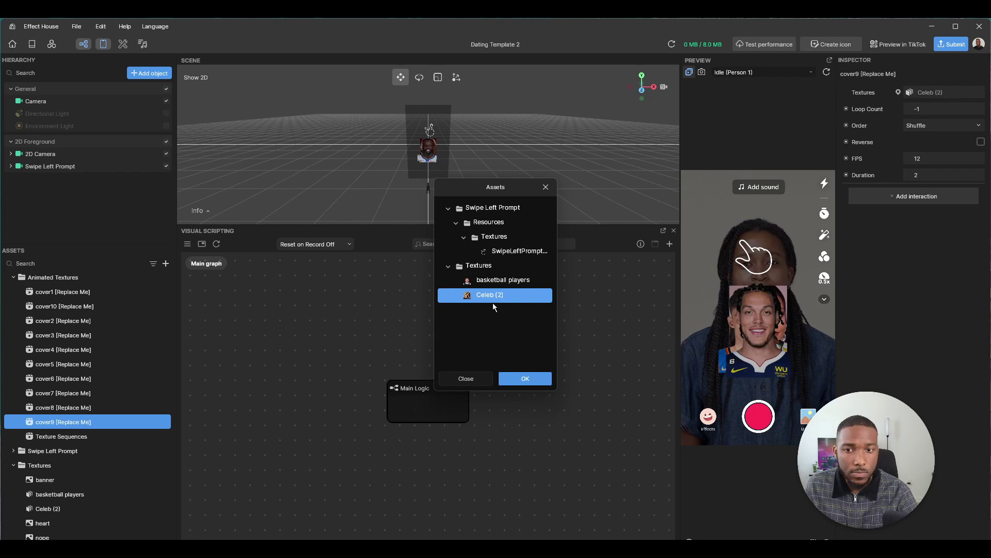
pyautogui.doubleClick(499, 280)
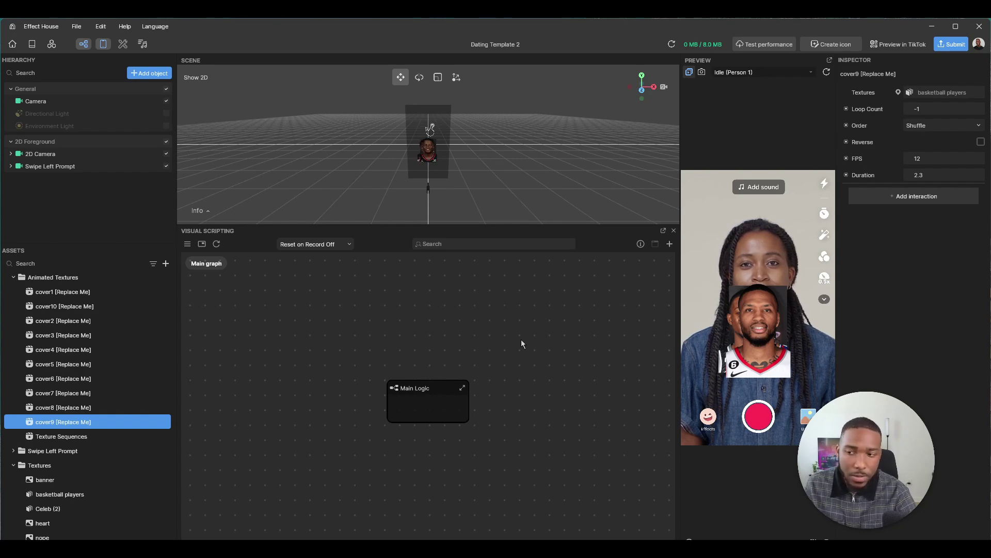
# Compare the resolution and size of the basketball players sequence with those of the Celeb (2) sequence and the banner texture.
pyautogui.scroll(-1, 85, 454)
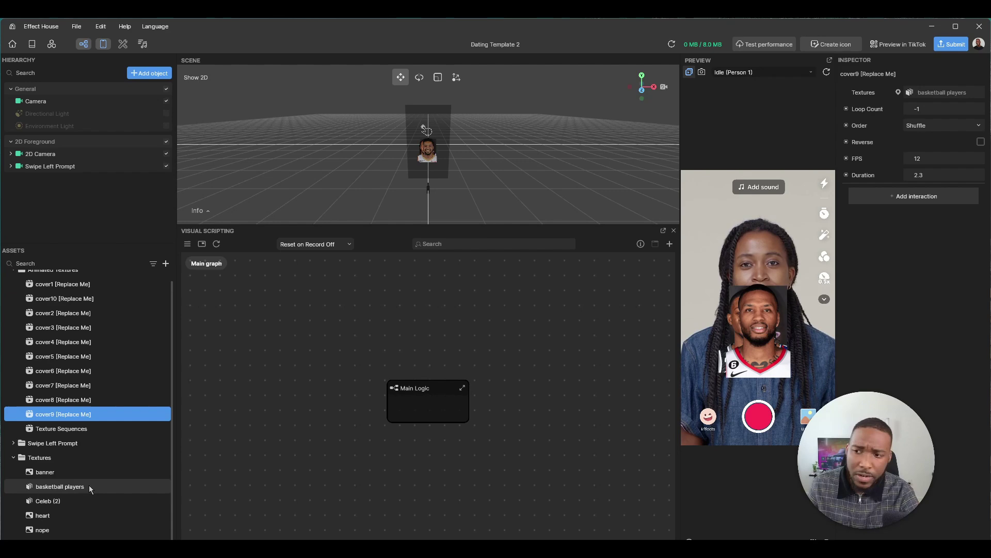
pyautogui.click(90, 488)
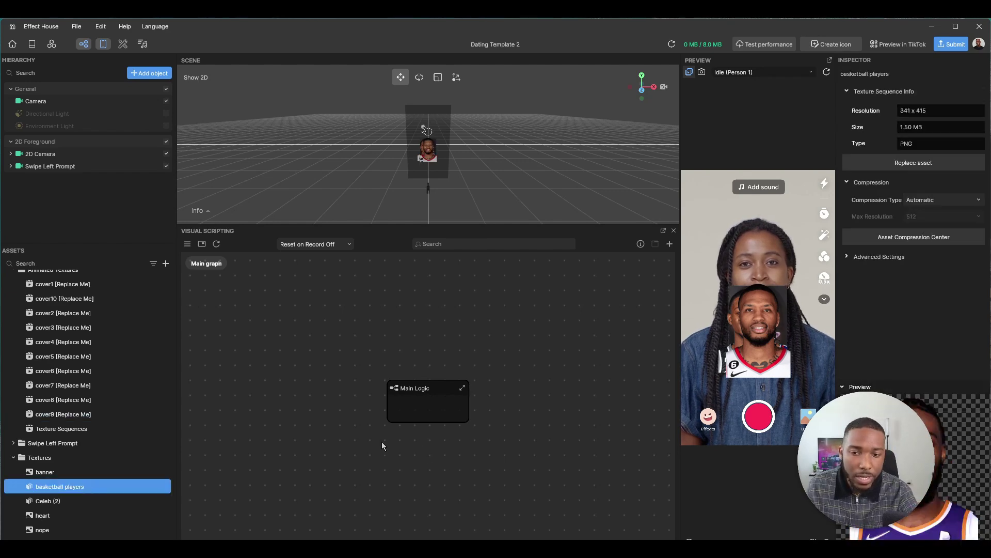
pyautogui.click(51, 503)
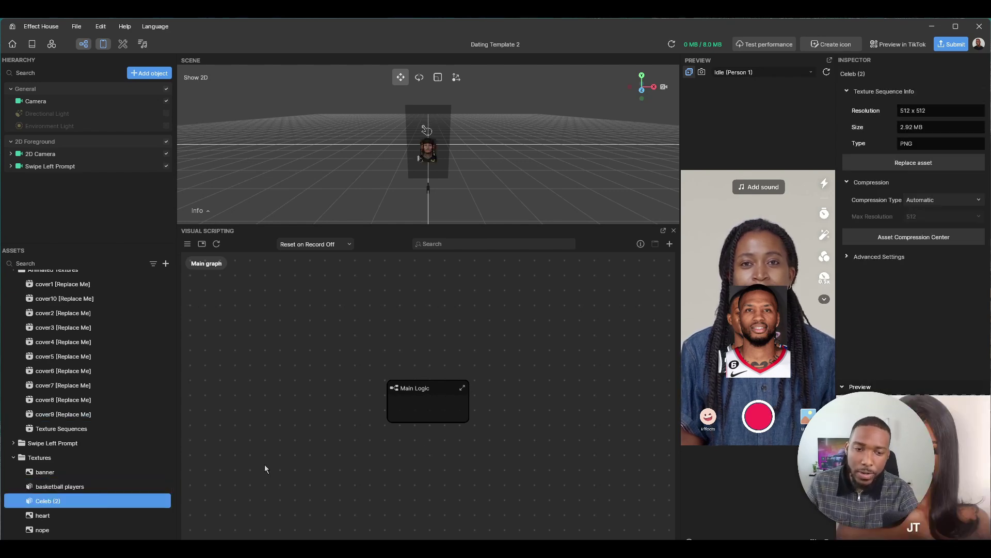
pyautogui.click(85, 467)
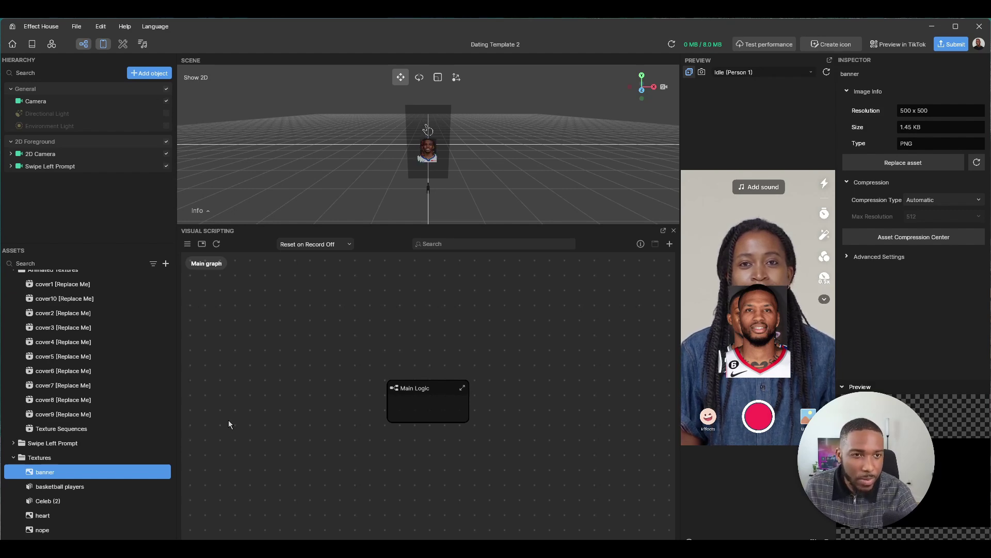
pyautogui.click(110, 487)
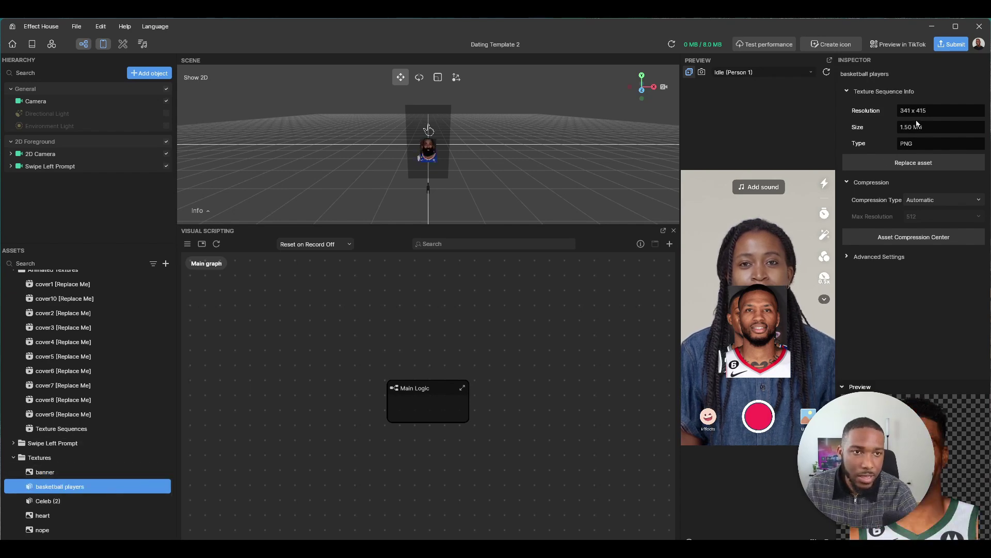
pyautogui.click(86, 504)
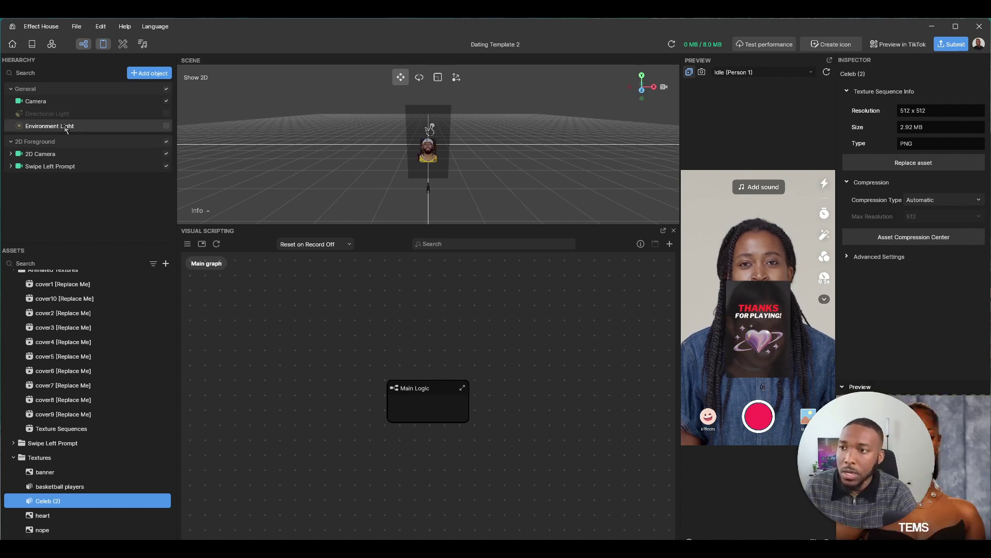
# Inspect the screen transform and texture settings of image11 inside holder 11 of the 2D Camera.
pyautogui.click(11, 154)
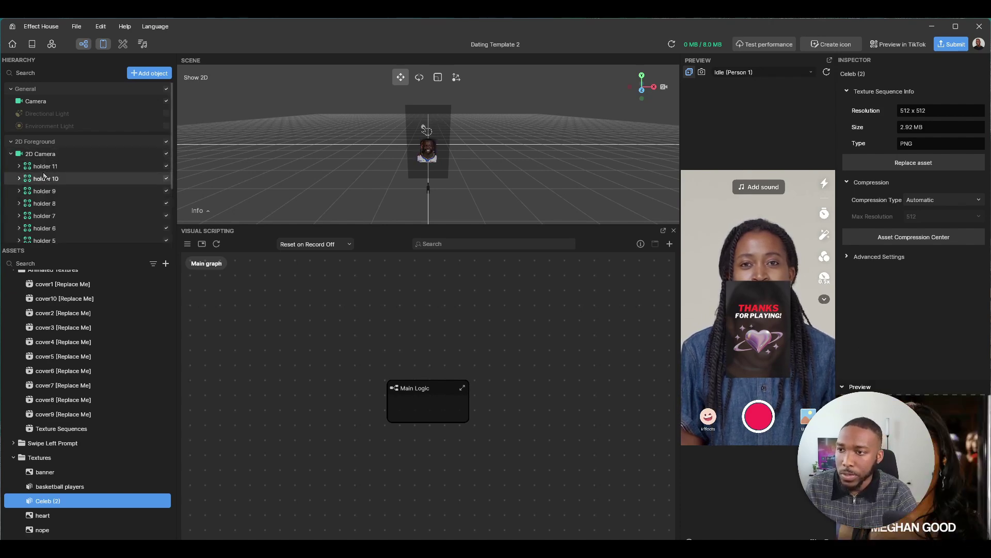
pyautogui.click(19, 168)
pyautogui.click(19, 166)
pyautogui.click(57, 179)
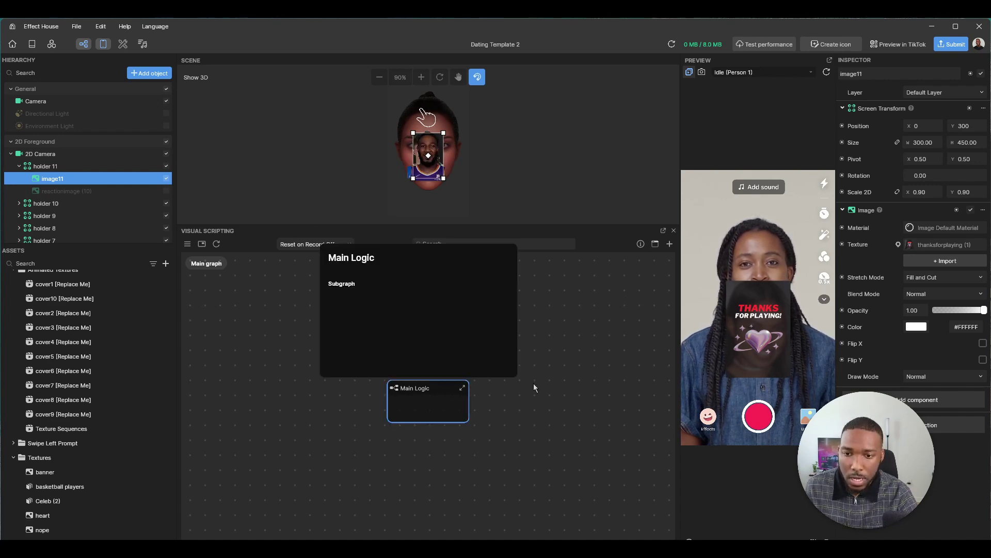
# Examine the node network inside the Main Logic subgraph, return to the main graph and shift the Main Logic node slightly upward.
pyautogui.doubleClick(434, 389)
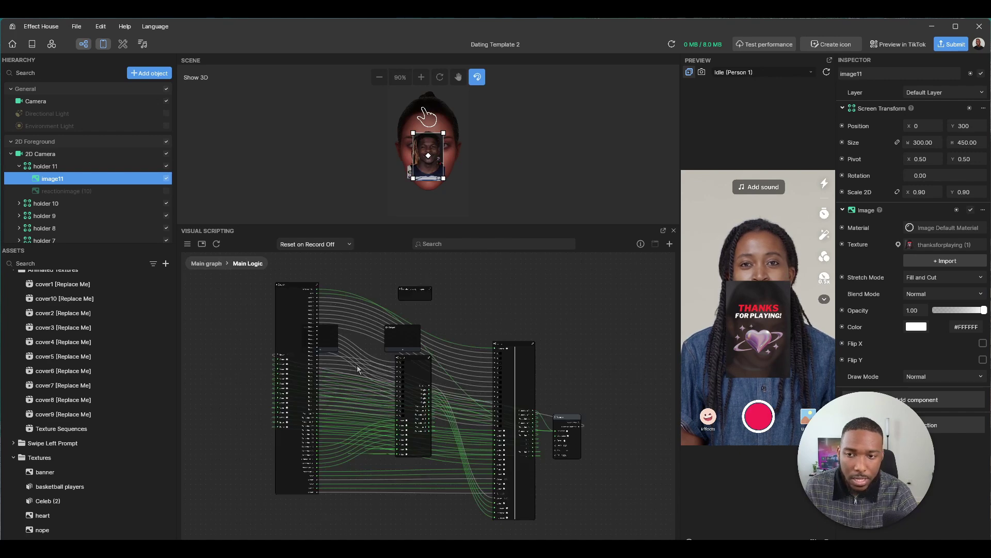
pyautogui.click(201, 264)
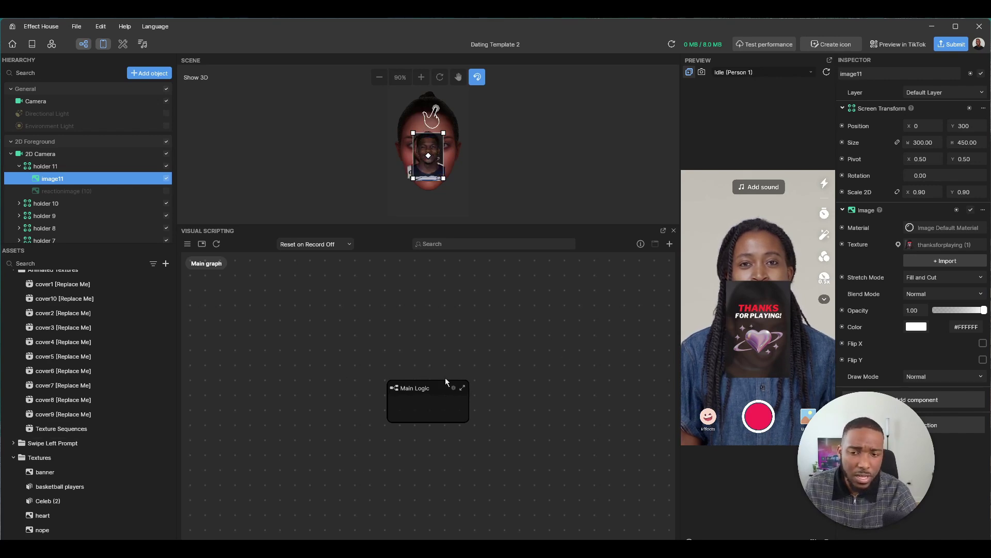
pyautogui.moveTo(423, 388); pyautogui.dragTo(423, 382)
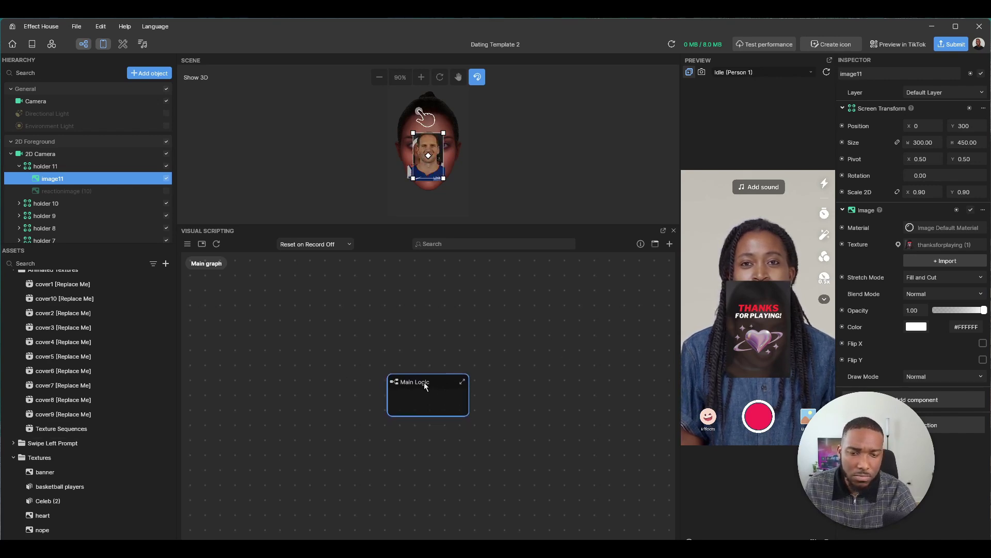
pyautogui.click(458, 359)
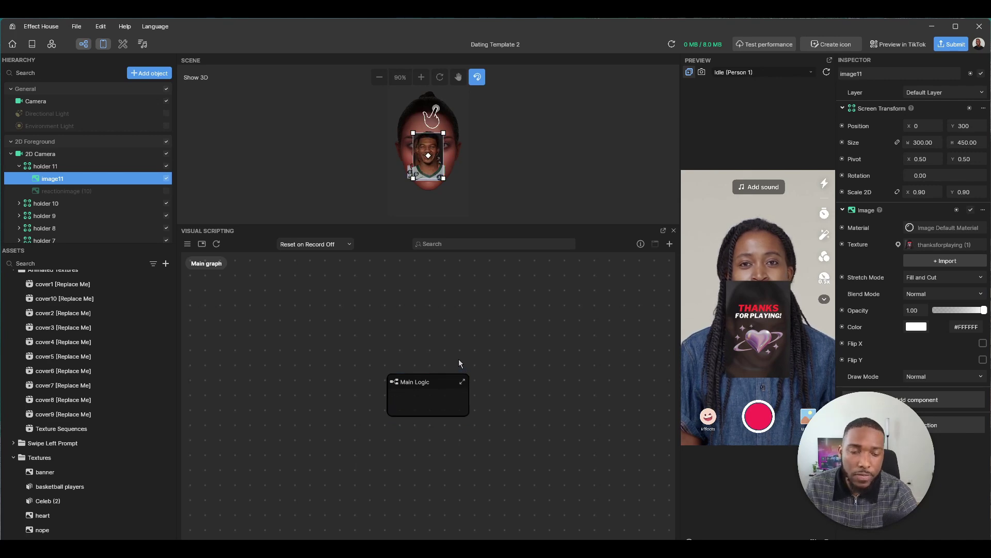